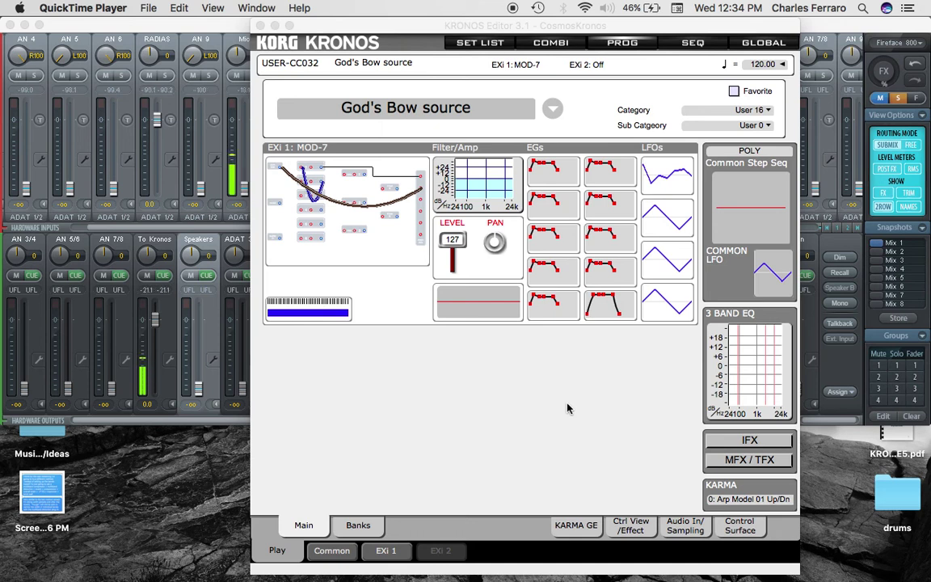
On Program Basic, switch EXi1 to AL-1 and back to MOD-7 Waveshaping VPM Synthesizer
{"action": "left_click", "coordinate": [339, 552]}
{"action": "left_click", "coordinate": [409, 101]}
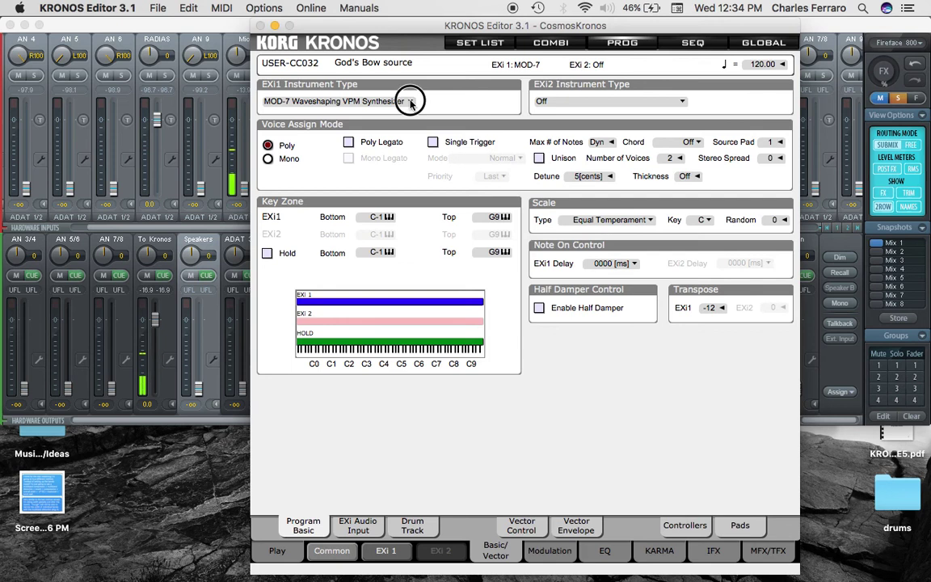
{"action": "left_click", "coordinate": [428, 120]}
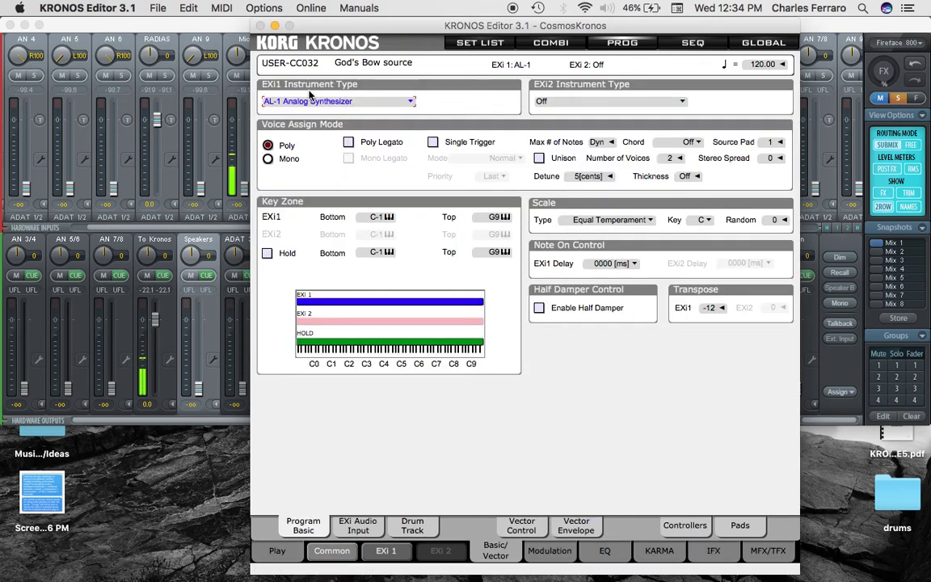
{"action": "left_click", "coordinate": [411, 102]}
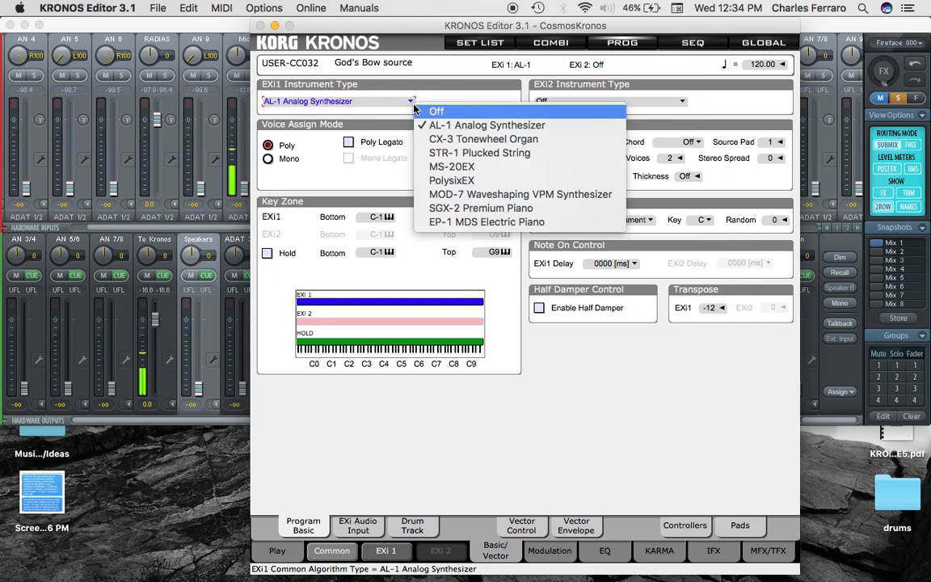
{"action": "left_click", "coordinate": [494, 194]}
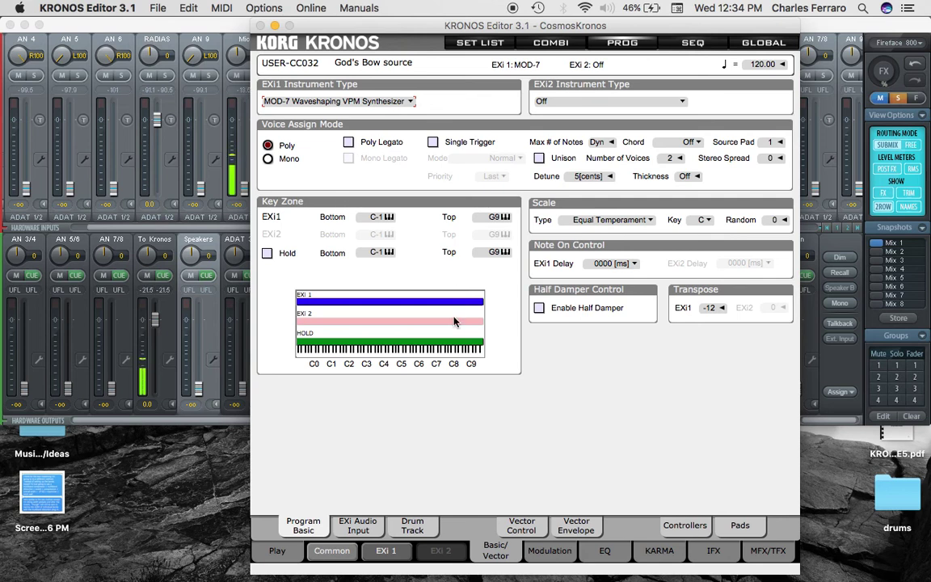
On the MOD-7 Patch Panel, cable the PCM osc output into main mix input 2 at level 50
{"action": "left_click", "coordinate": [705, 310]}
{"action": "left_click", "coordinate": [401, 552]}
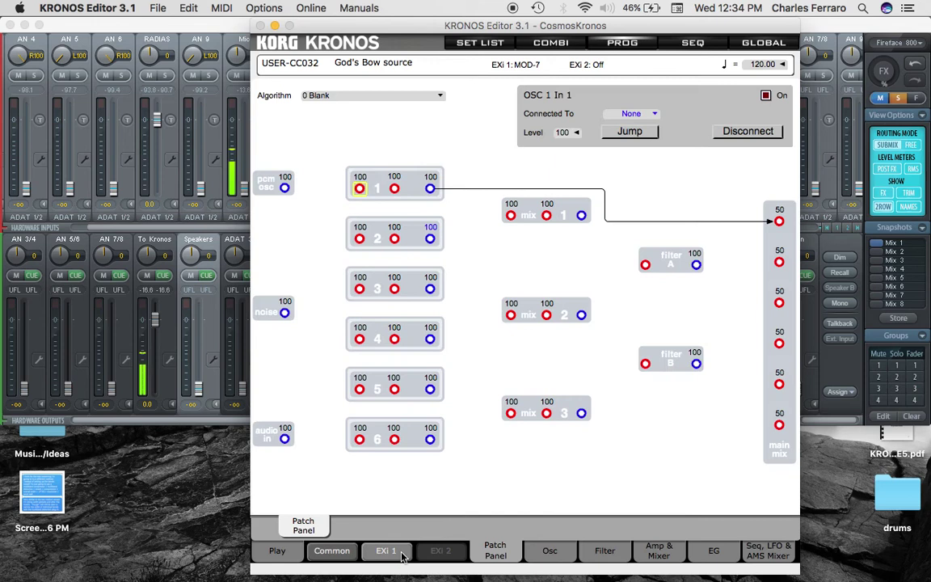
{"action": "left_click", "coordinate": [285, 189]}
{"action": "left_click", "coordinate": [779, 263]}
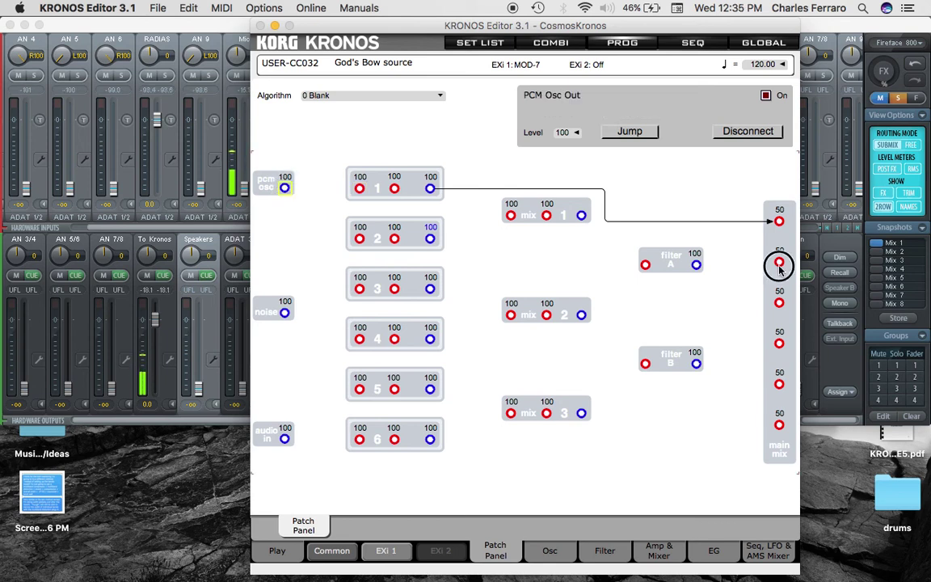
{"action": "left_click", "coordinate": [286, 189]}
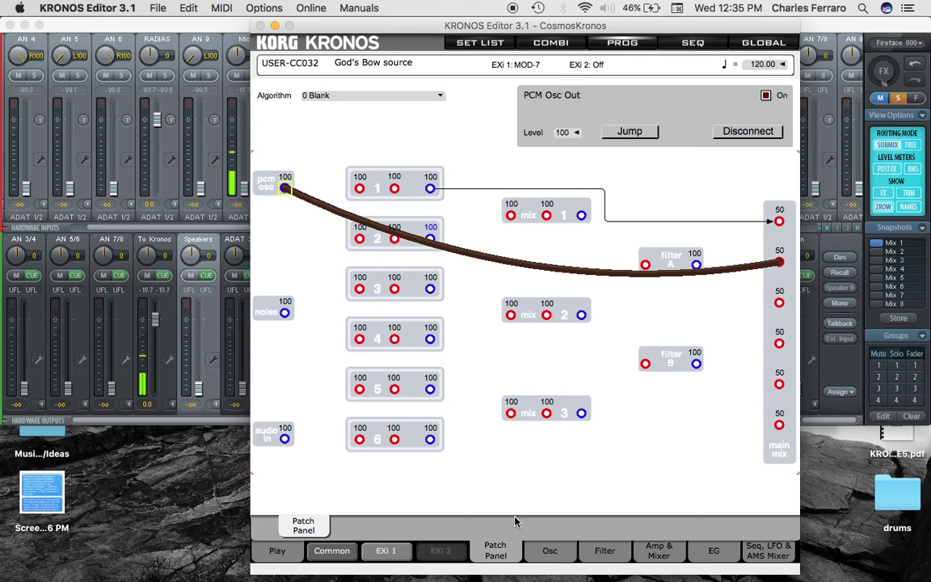
Load multisample 1100: Saw-EXB into PCM MS 1 and set its octave to -1[16']
{"action": "left_click", "coordinate": [631, 132]}
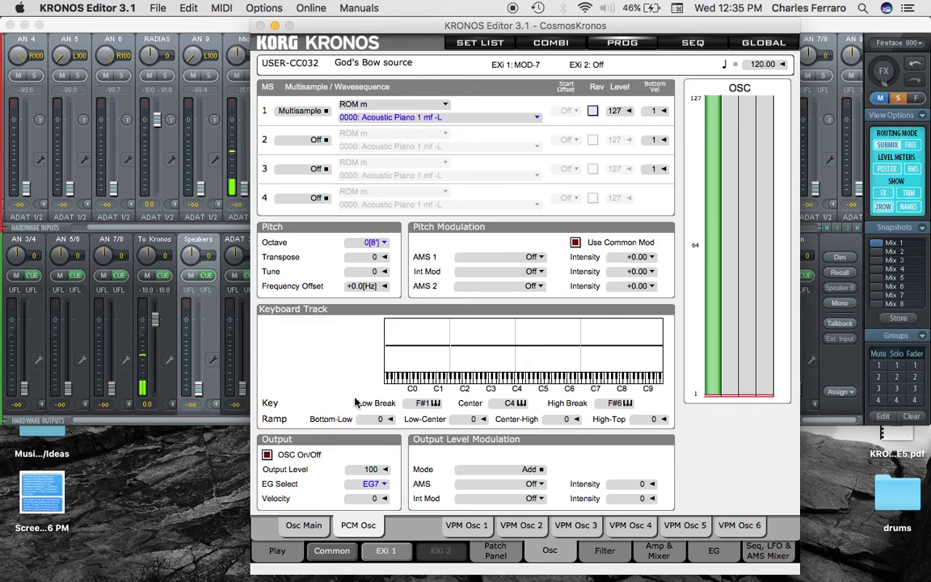
{"action": "left_click", "coordinate": [538, 120]}
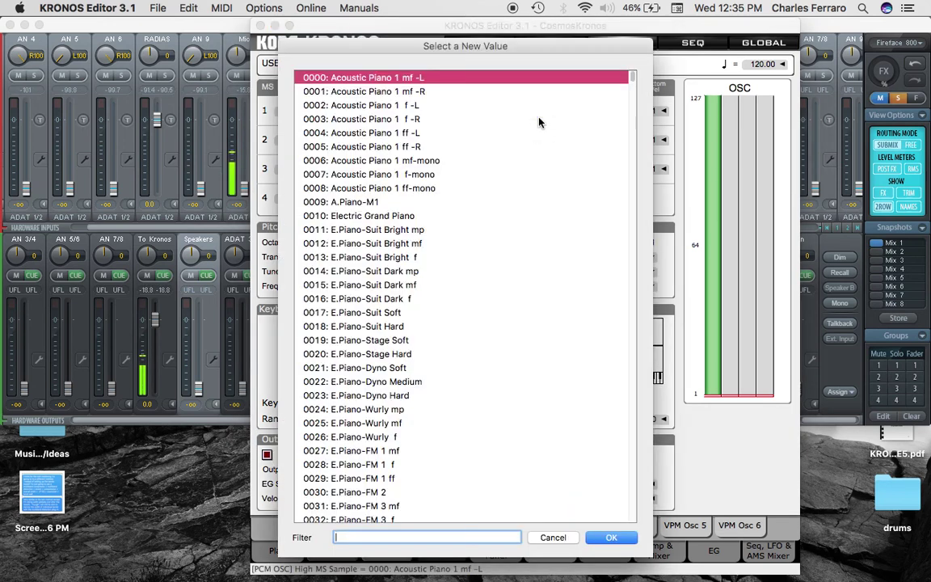
{"action": "type", "text": "1100"}
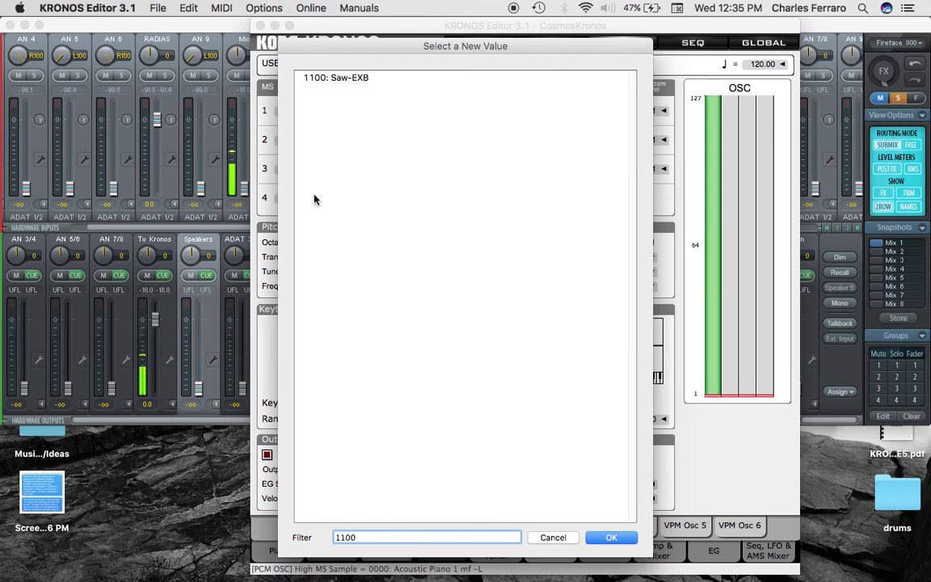
{"action": "left_click", "coordinate": [395, 76]}
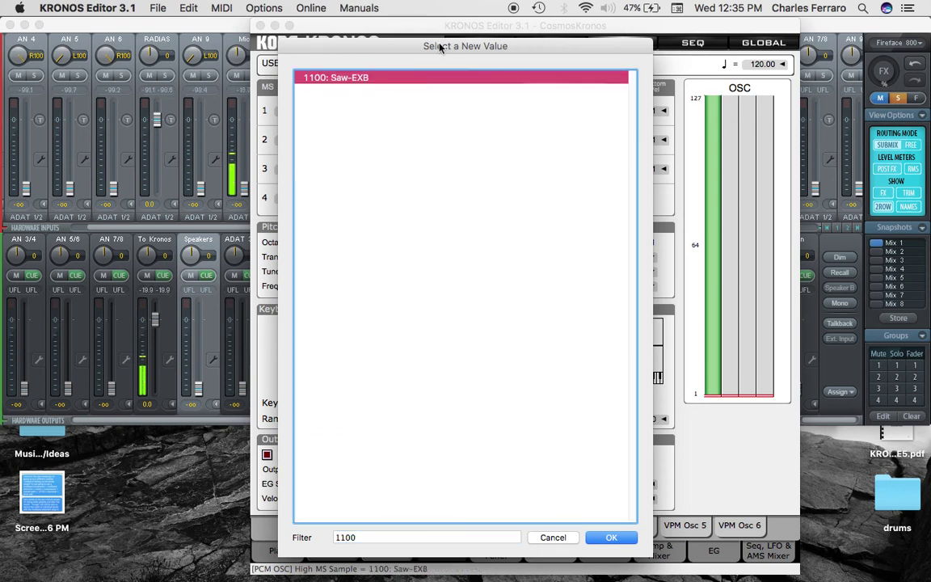
{"action": "left_click", "coordinate": [614, 538]}
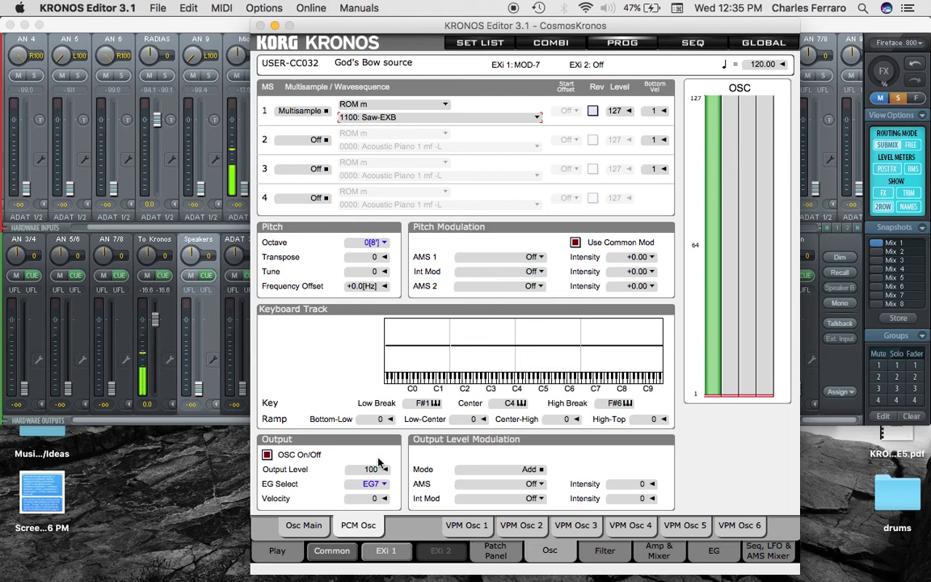
{"action": "left_click_drag", "start_coordinate": [374, 242], "coordinate": [375, 254]}
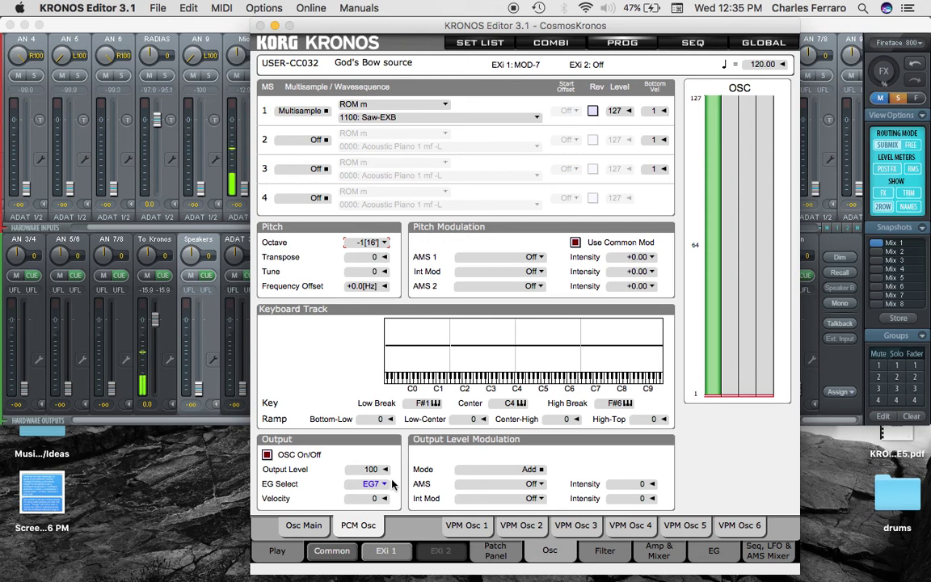
{"action": "left_click", "coordinate": [656, 555]}
Raise the amp envelope's break and sustain levels to 99
{"action": "left_click", "coordinate": [412, 526]}
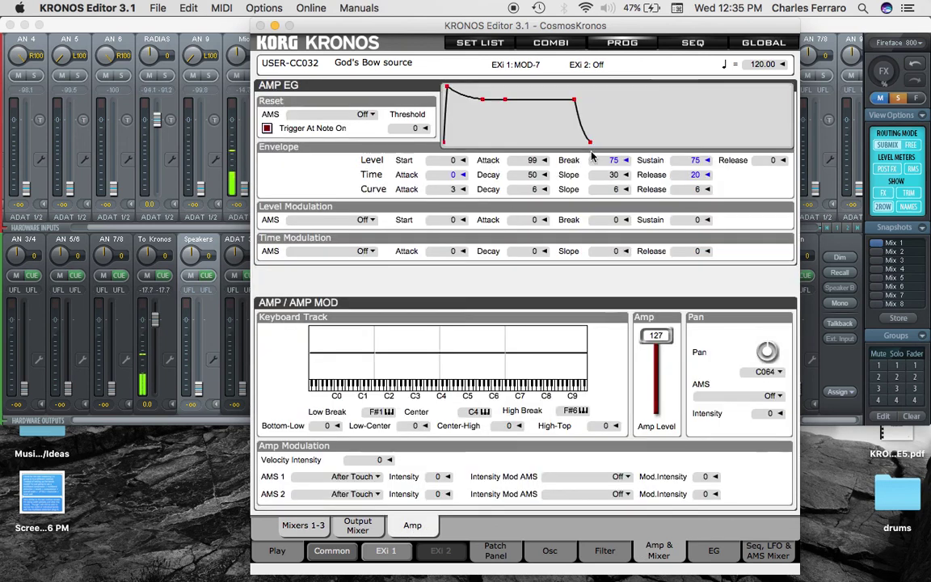
{"action": "left_click", "coordinate": [615, 161]}
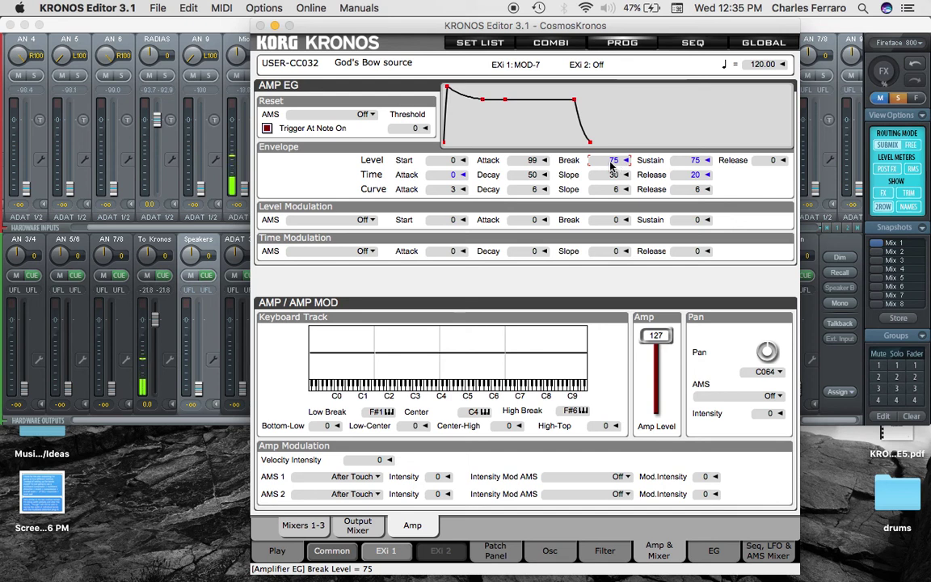
{"action": "left_click_drag", "start_coordinate": [614, 161], "coordinate": [692, 155]}
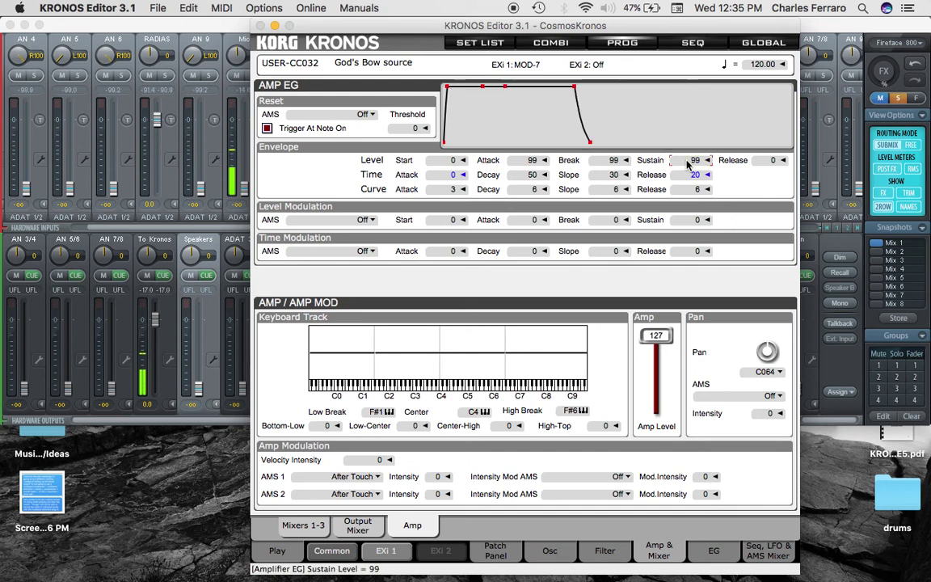
Set the amp envelope attack time to 72 and release time to 75
{"action": "double_click", "coordinate": [458, 177]}
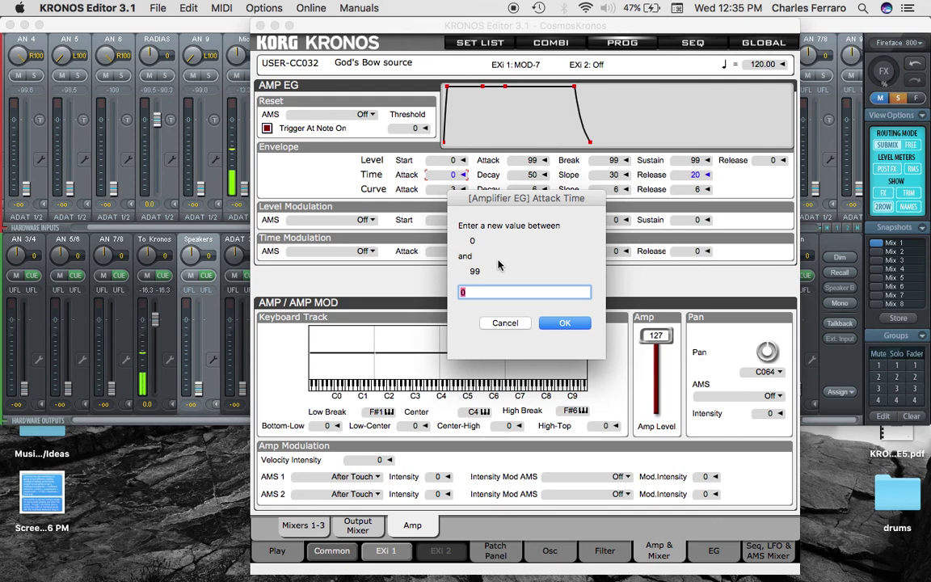
{"action": "type", "text": "72"}
{"action": "key", "text": "Return"}
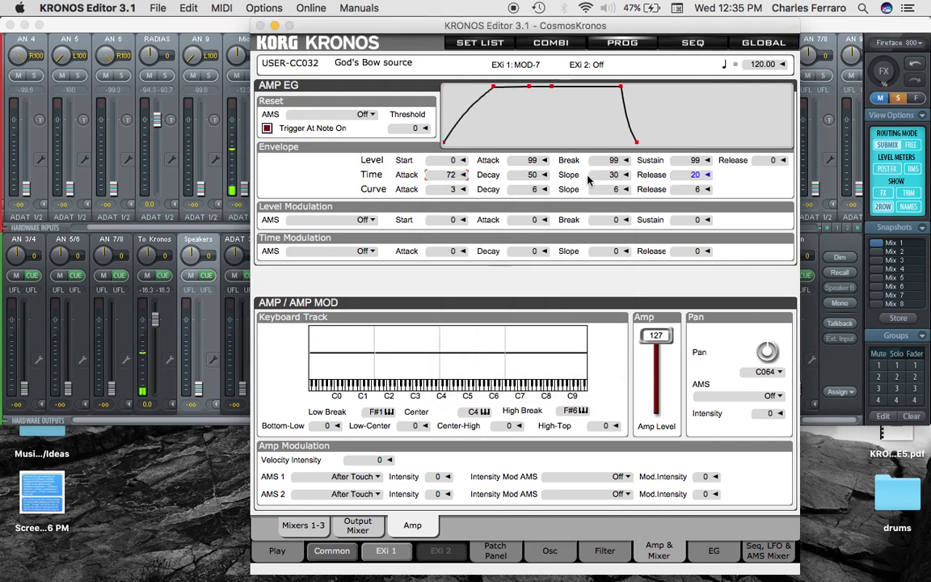
{"action": "scroll", "coordinate": [685, 183], "scroll_direction": "up", "scroll_amount": 15}
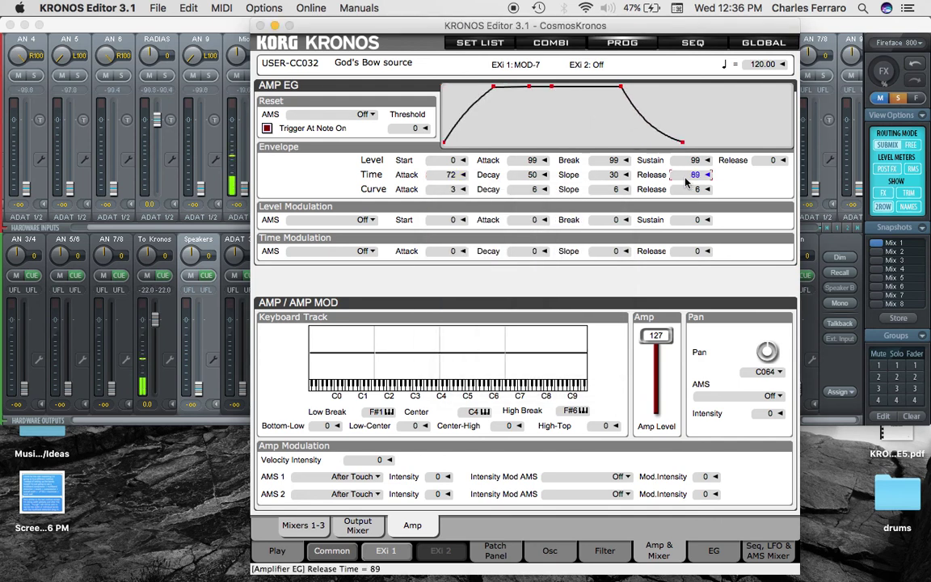
{"action": "scroll", "coordinate": [685, 182], "scroll_direction": "down", "scroll_amount": 15}
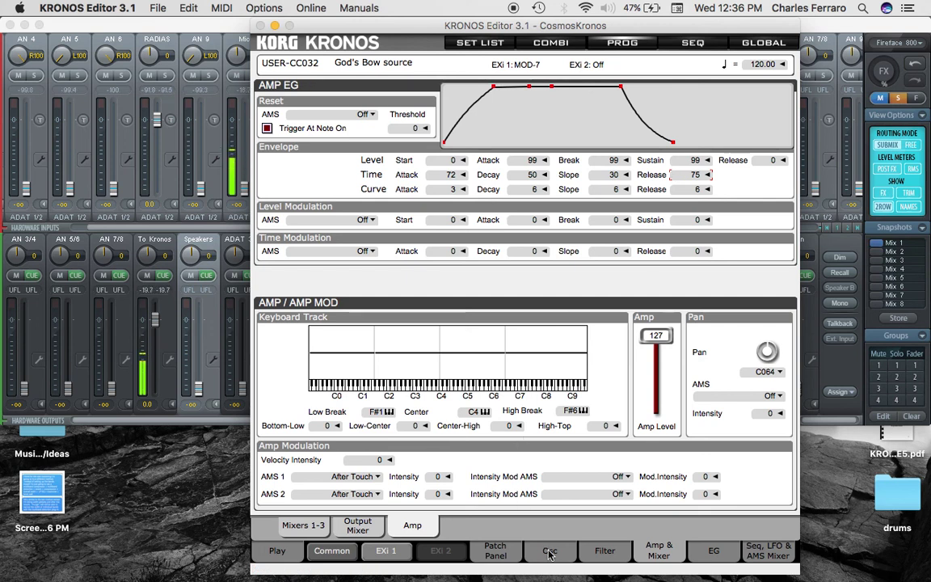
{"action": "left_click", "coordinate": [705, 552]}
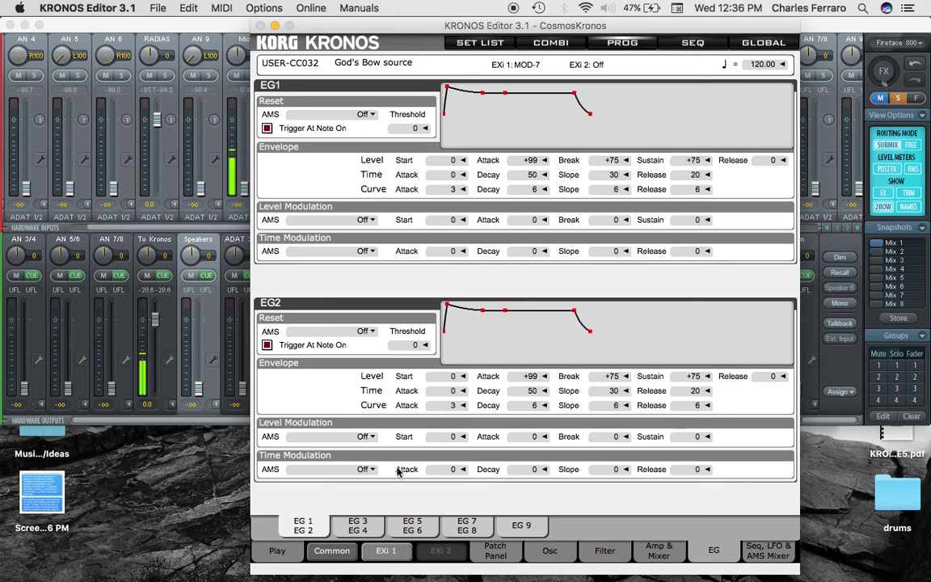
Set the PCM oscillator's volume envelope to None
{"action": "left_click", "coordinate": [547, 552]}
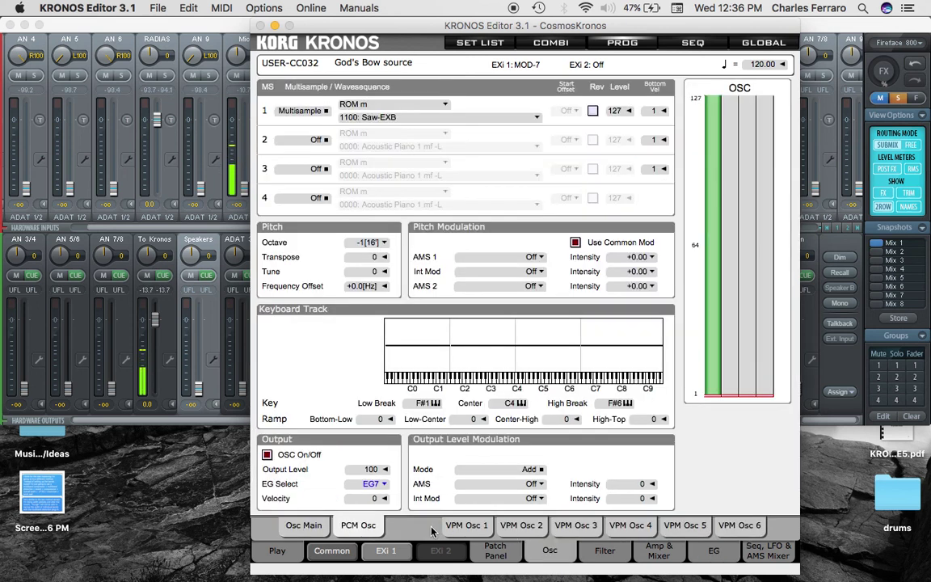
{"action": "left_click", "coordinate": [373, 483]}
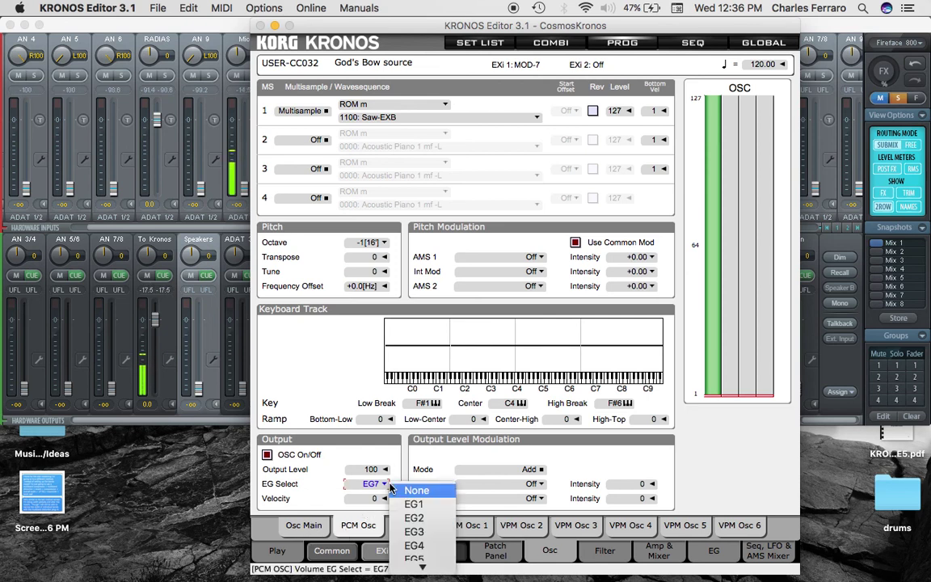
{"action": "left_click", "coordinate": [418, 491]}
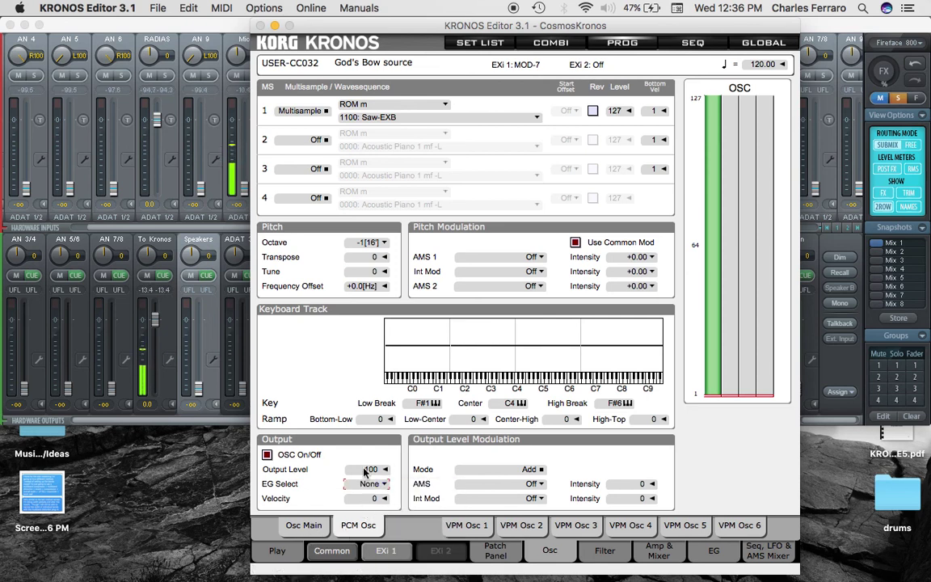
Check VPM Osc 1's output envelope, then set VPM Osc 2's Output EG Select to None
{"action": "left_click", "coordinate": [466, 527]}
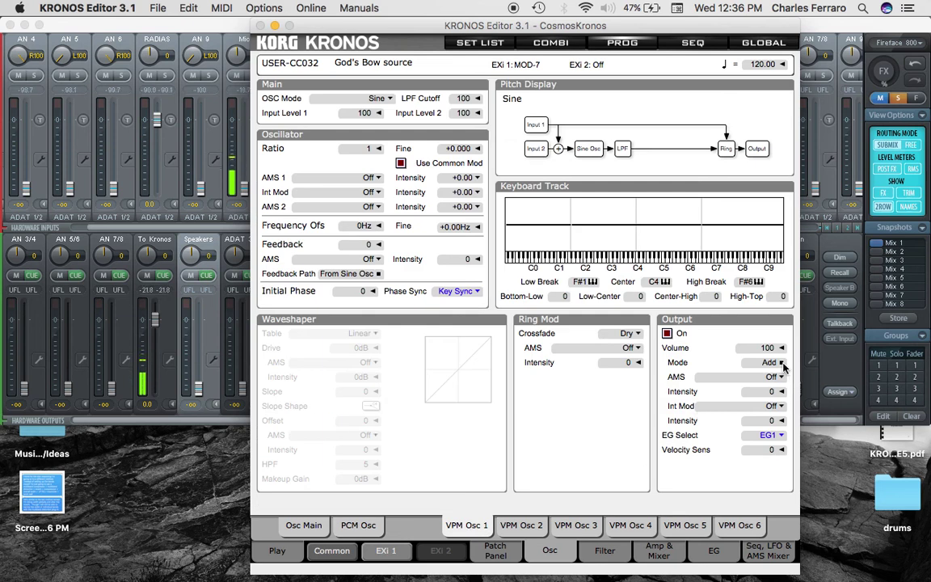
{"action": "left_click", "coordinate": [781, 436]}
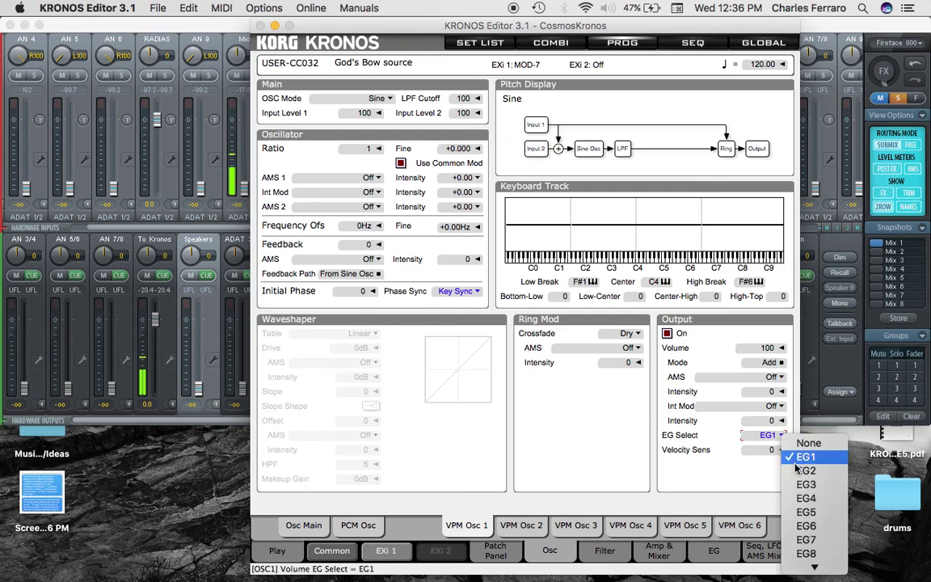
{"action": "left_click", "coordinate": [800, 470]}
{"action": "left_click", "coordinate": [521, 525]}
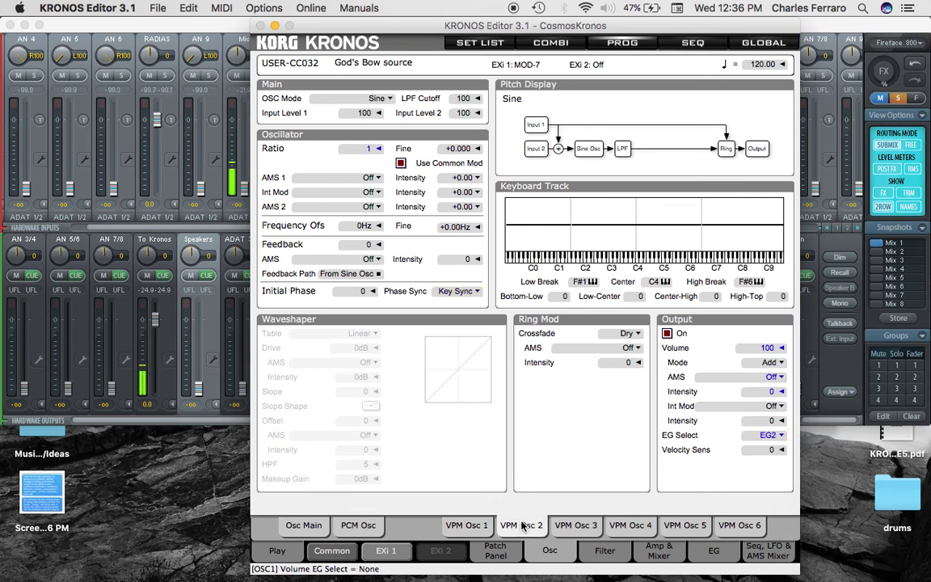
{"action": "left_click", "coordinate": [774, 434]}
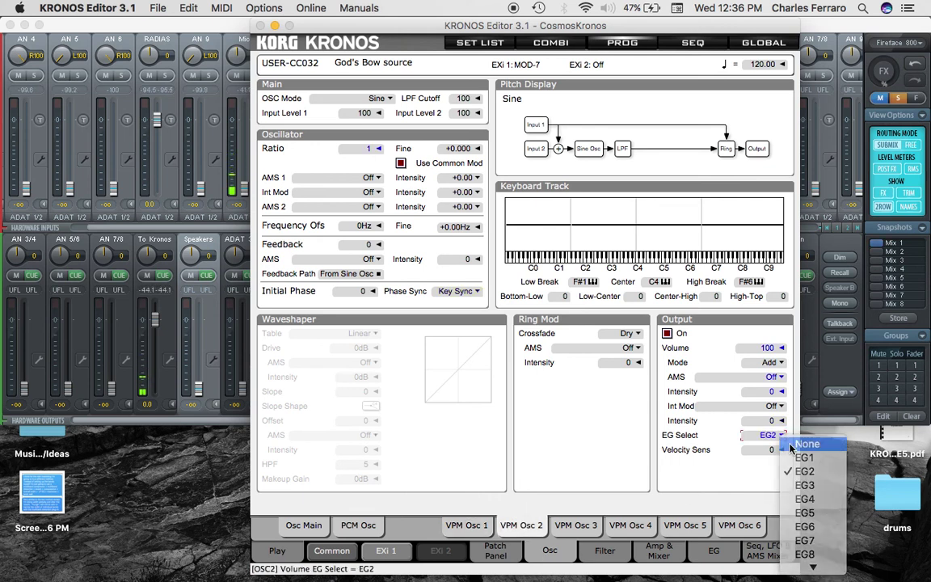
{"action": "left_click", "coordinate": [804, 445]}
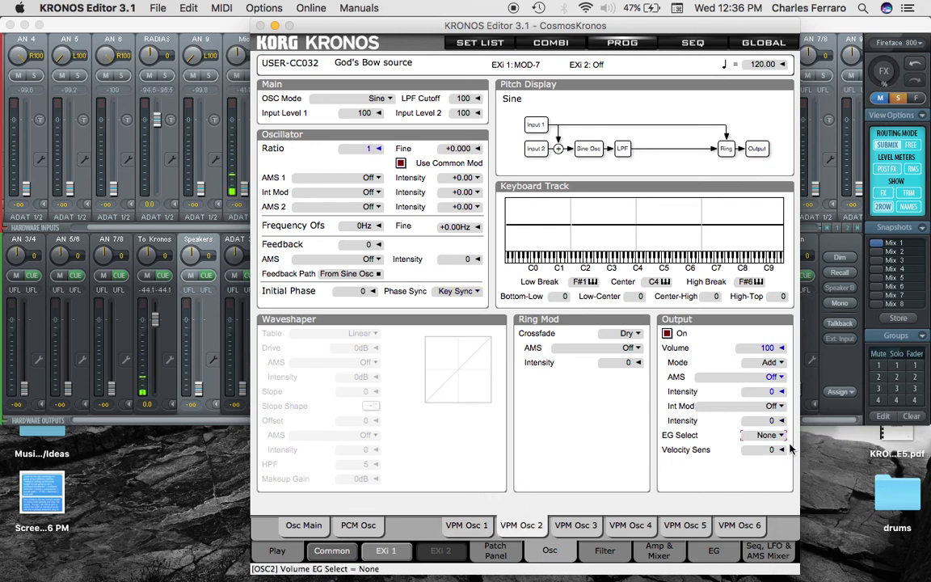
Cable VPM Osc 2 Out into Osc 1 In 1 at level 100, then jump to Osc 2's page
{"action": "left_click", "coordinate": [485, 555]}
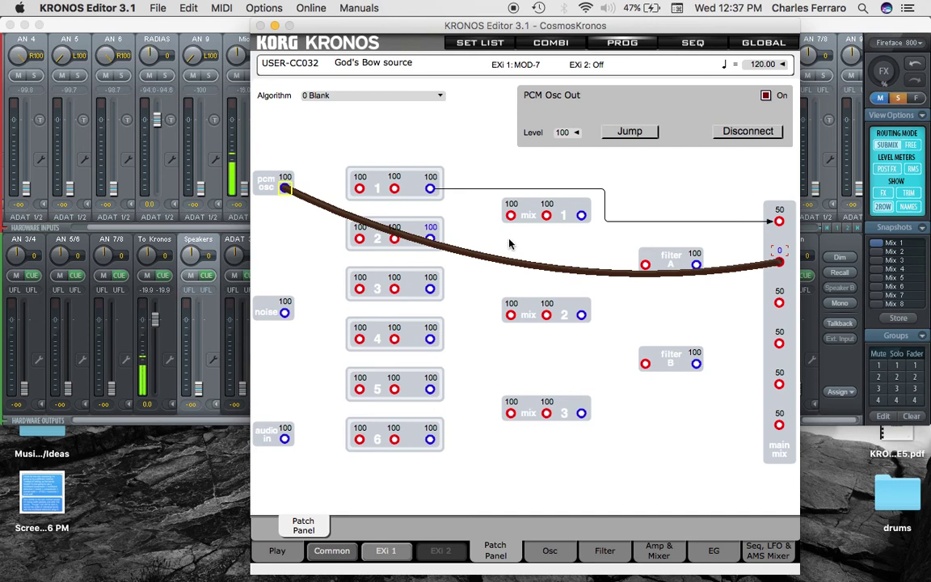
{"action": "left_click", "coordinate": [429, 239]}
{"action": "left_click", "coordinate": [358, 190]}
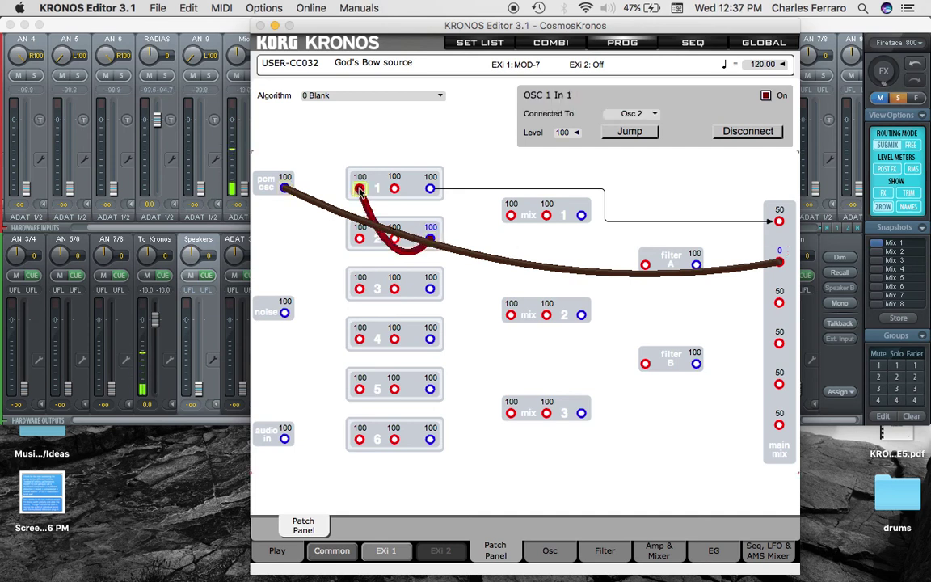
{"action": "left_click", "coordinate": [431, 240]}
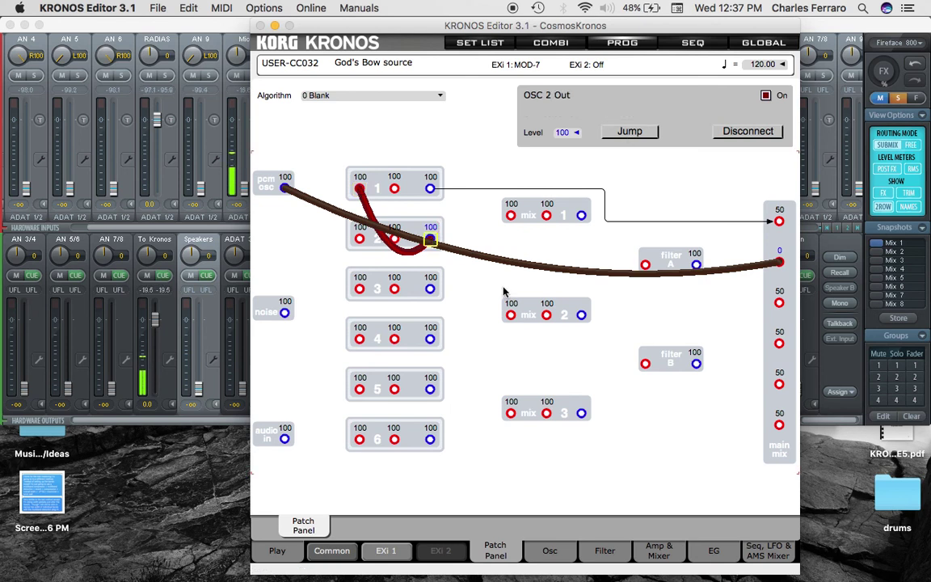
{"action": "double_click", "coordinate": [408, 284]}
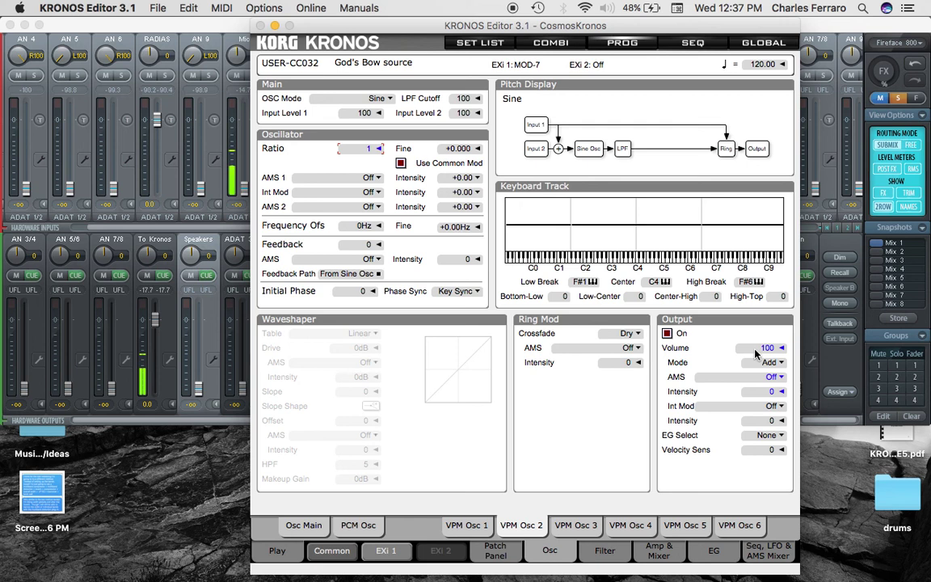
Set VPM Osc 2's output volume to 40 and its frequency ratio to 5
{"action": "scroll", "coordinate": [756, 351], "scroll_direction": "down", "scroll_amount": 10}
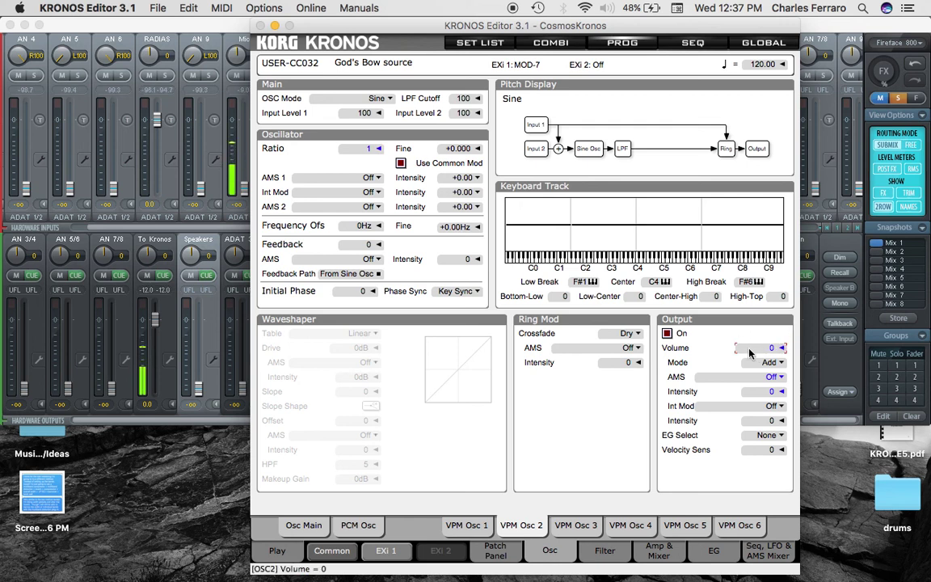
{"action": "scroll", "coordinate": [749, 352], "scroll_direction": "up", "scroll_amount": 6}
{"action": "scroll", "coordinate": [749, 352], "scroll_direction": "up", "scroll_amount": 2}
{"action": "scroll", "coordinate": [749, 352], "scroll_direction": "down", "scroll_amount": 3}
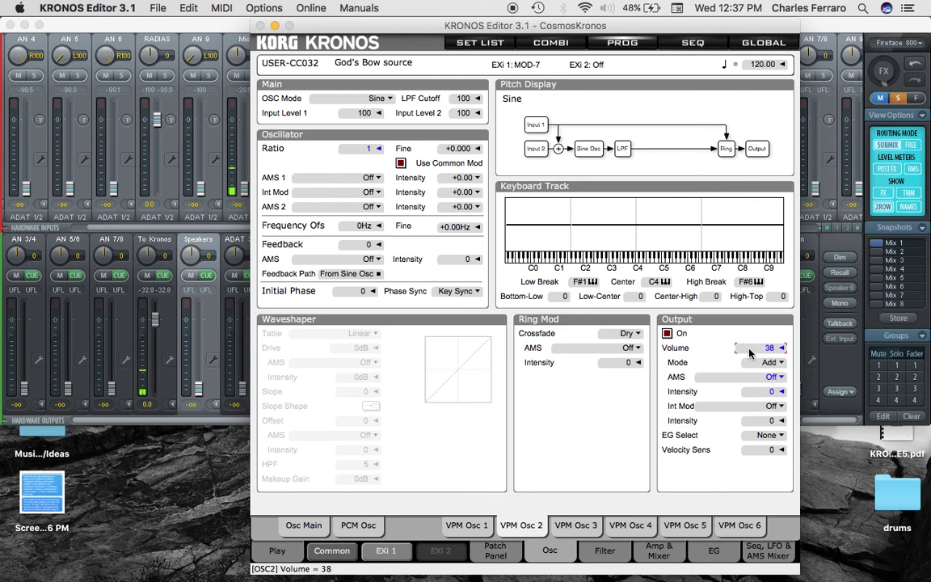
{"action": "scroll", "coordinate": [749, 352], "scroll_direction": "down", "scroll_amount": 1}
{"action": "scroll", "coordinate": [749, 352], "scroll_direction": "up", "scroll_amount": 3}
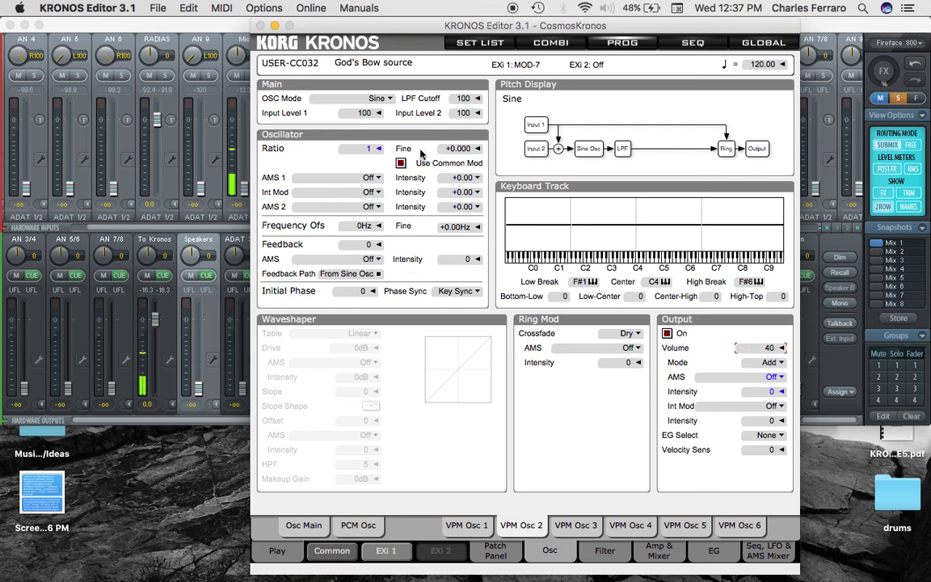
{"action": "left_click", "coordinate": [351, 155]}
{"action": "scroll", "coordinate": [350, 155], "scroll_direction": "up", "scroll_amount": 4}
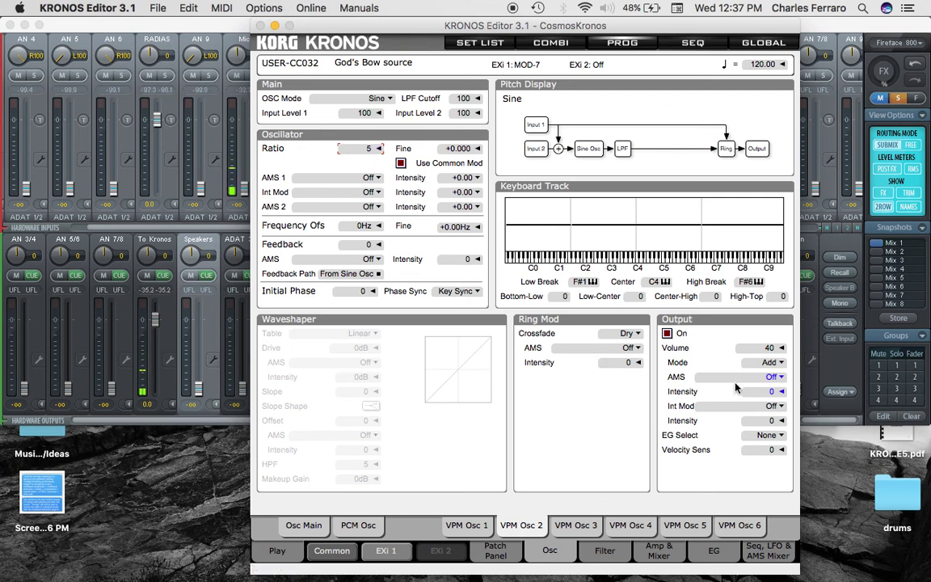
Assign LFO1 as VPM Osc 2's Output AMS source with intensity +20
{"action": "left_click", "coordinate": [773, 377]}
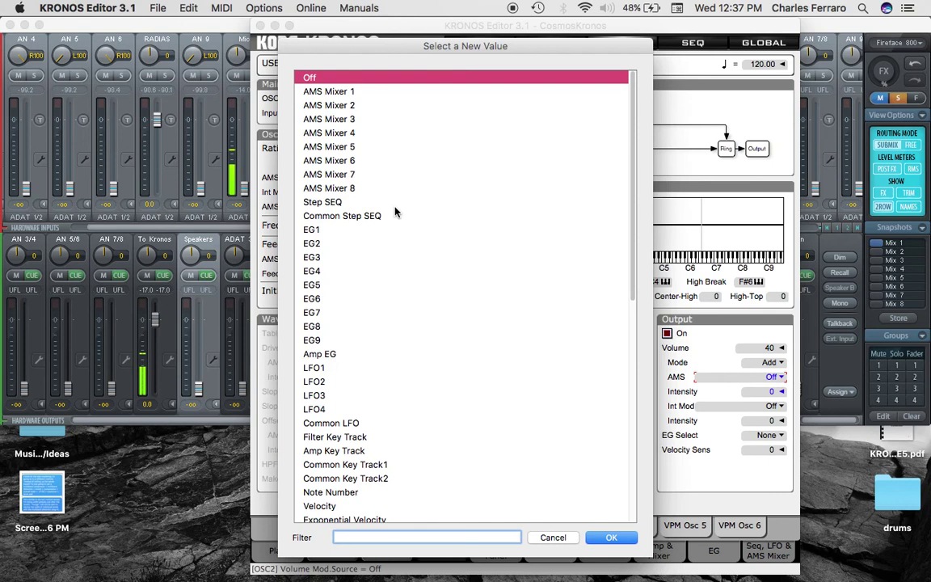
{"action": "scroll", "coordinate": [453, 235], "scroll_direction": "down", "scroll_amount": 1}
{"action": "scroll", "coordinate": [483, 283], "scroll_direction": "down", "scroll_amount": 1}
{"action": "left_click", "coordinate": [343, 339]}
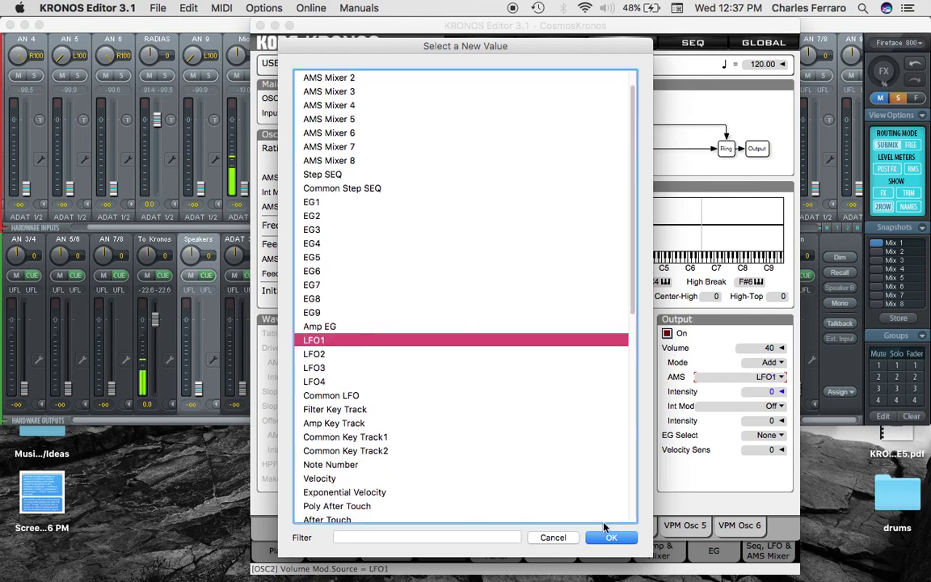
{"action": "left_click", "coordinate": [613, 538]}
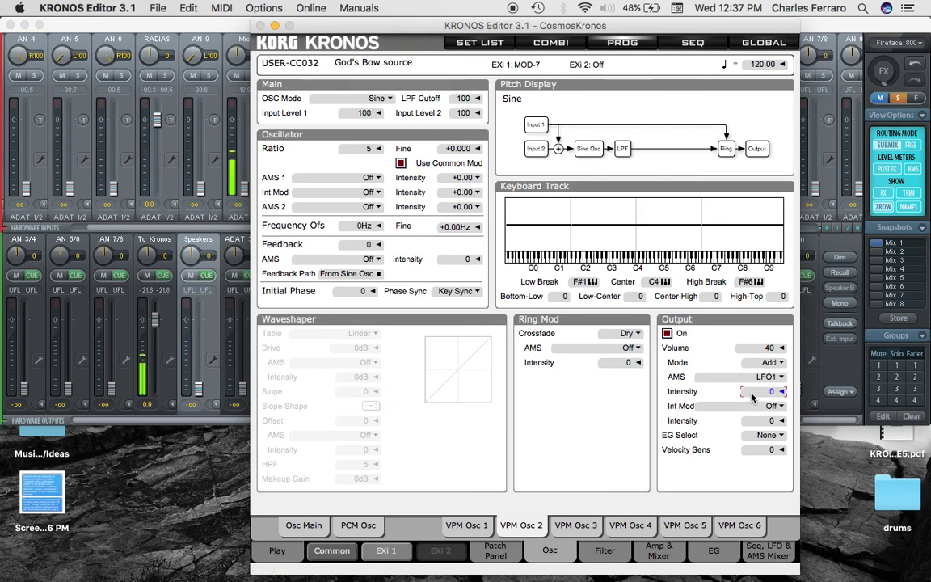
{"action": "scroll", "coordinate": [751, 396], "scroll_direction": "up", "scroll_amount": 11}
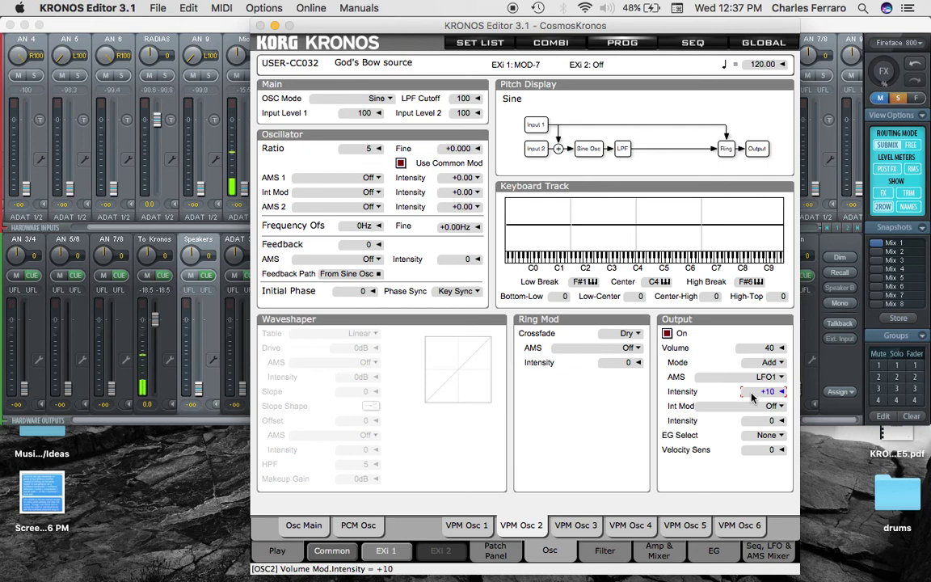
{"action": "scroll", "coordinate": [751, 396], "scroll_direction": "up", "scroll_amount": 10}
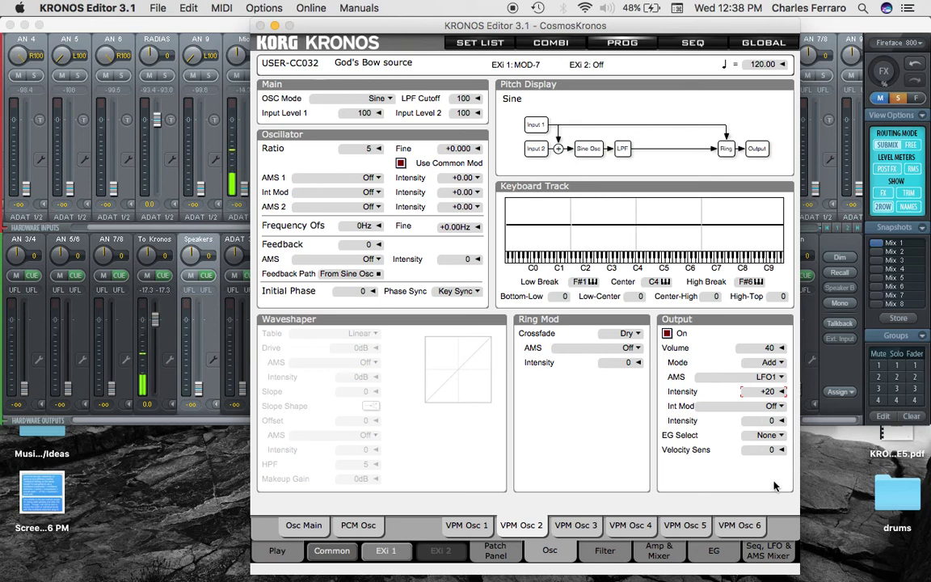
Set LFO 1 to Random 4(continuous) with Key Sync off and MIDI/Tempo Sync on
{"action": "left_click", "coordinate": [763, 557]}
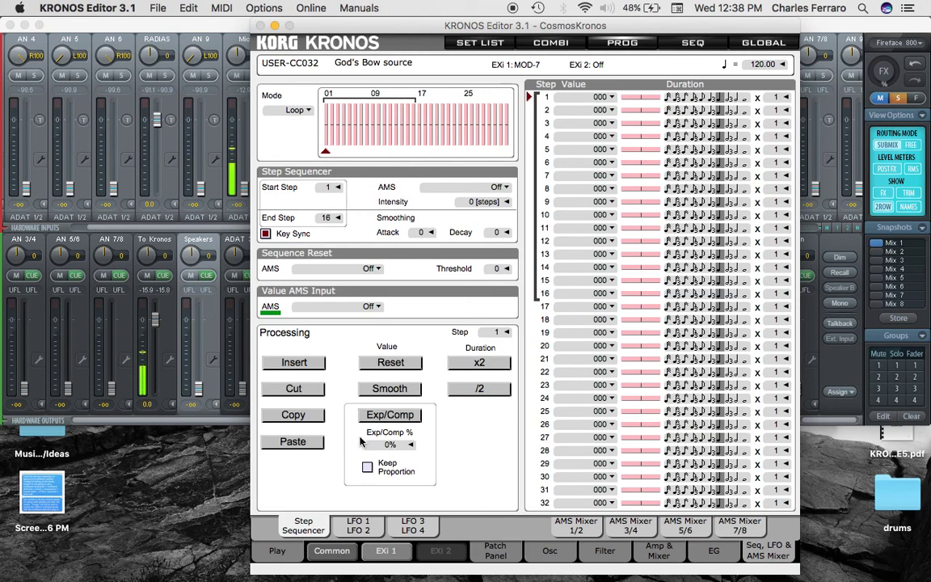
{"action": "left_click", "coordinate": [360, 524]}
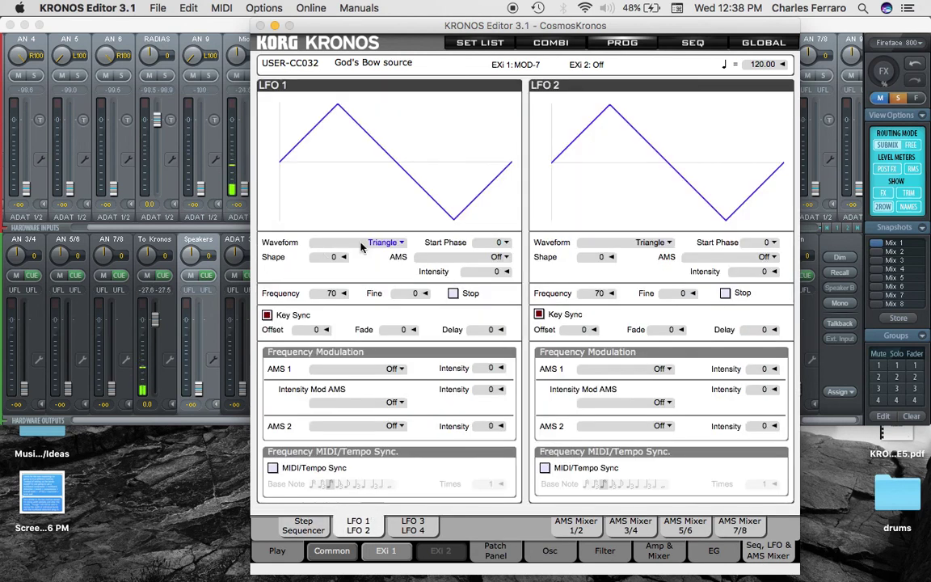
{"action": "left_click", "coordinate": [403, 243]}
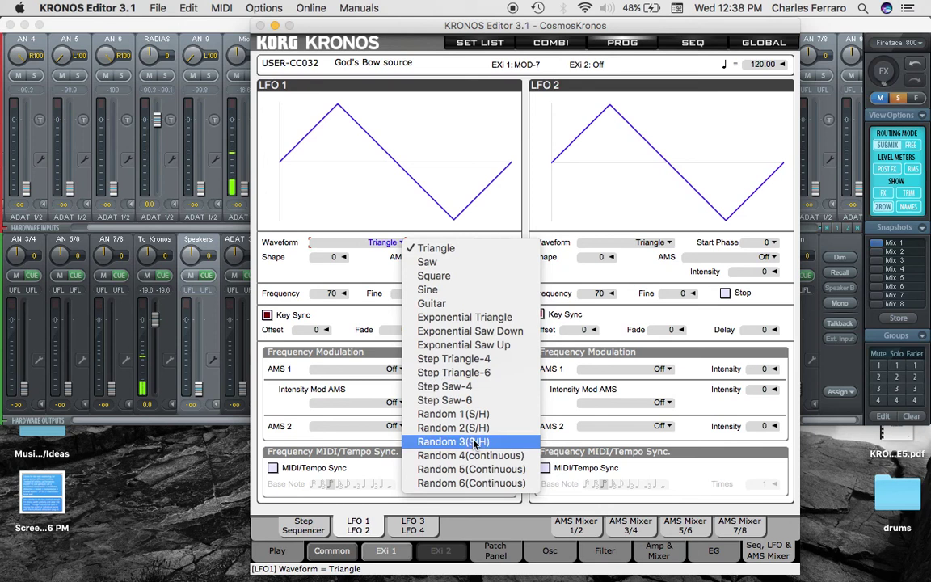
{"action": "left_click", "coordinate": [473, 455]}
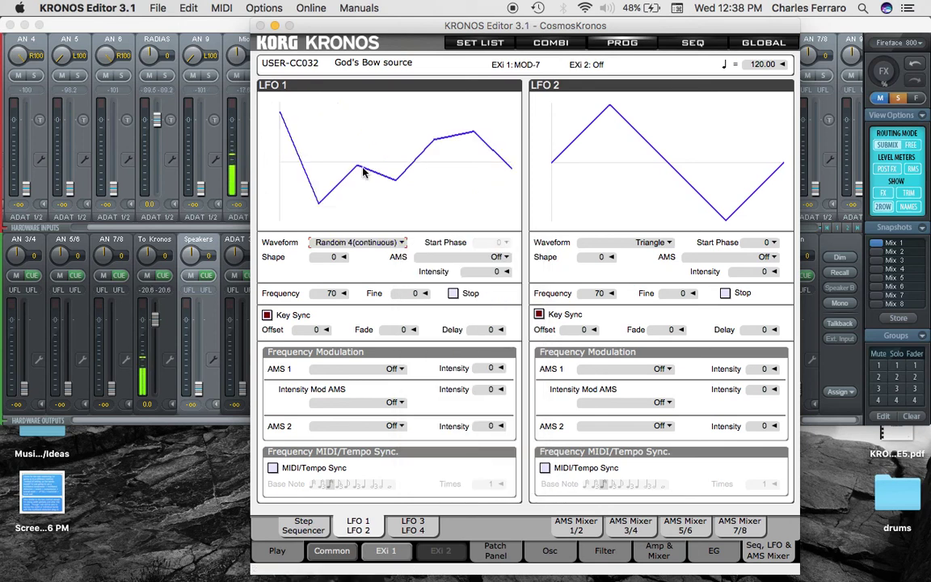
{"action": "left_click", "coordinate": [267, 315]}
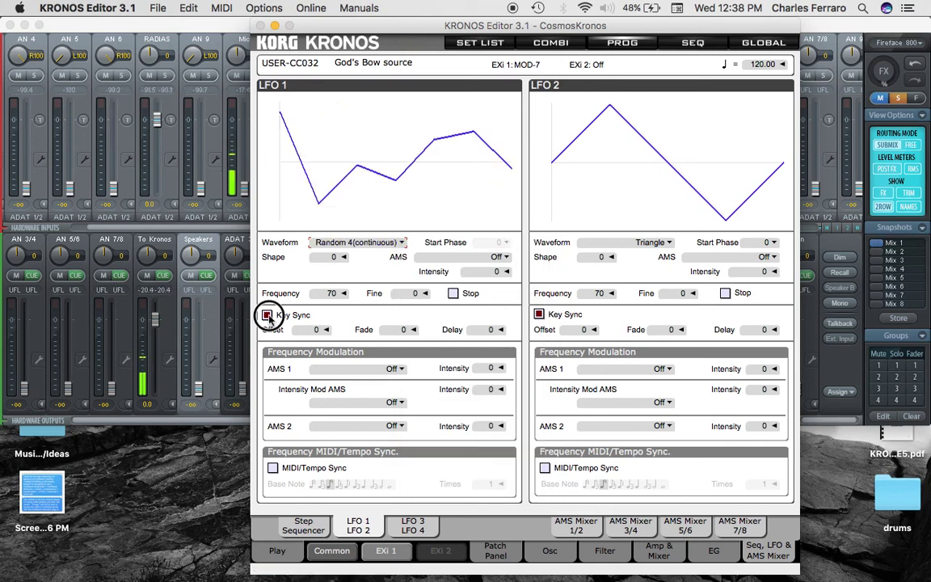
{"action": "left_click", "coordinate": [272, 470]}
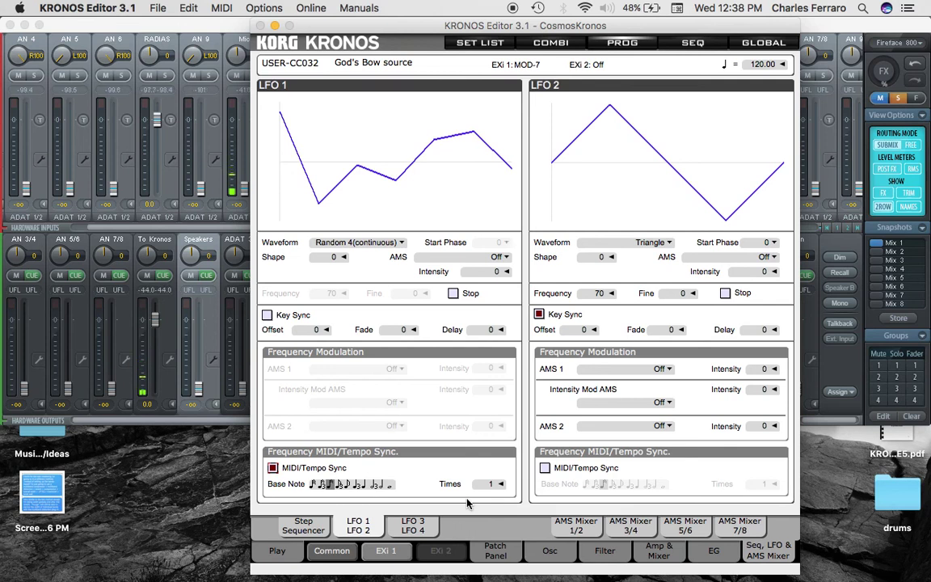
{"action": "left_click", "coordinate": [493, 553]}
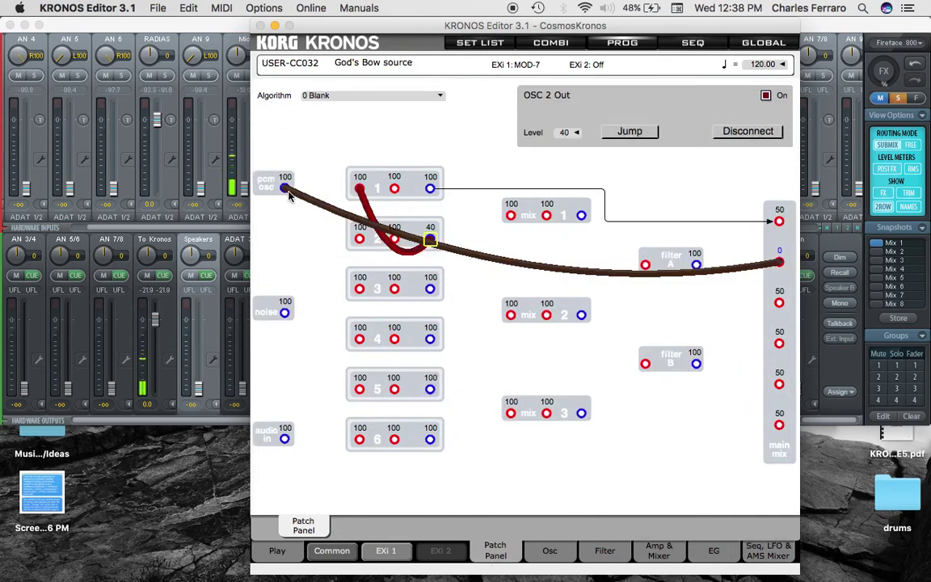
Bring the PCM osc's main mix input 2 level back up to 50
{"action": "scroll", "coordinate": [781, 254], "scroll_direction": "up", "scroll_amount": 5}
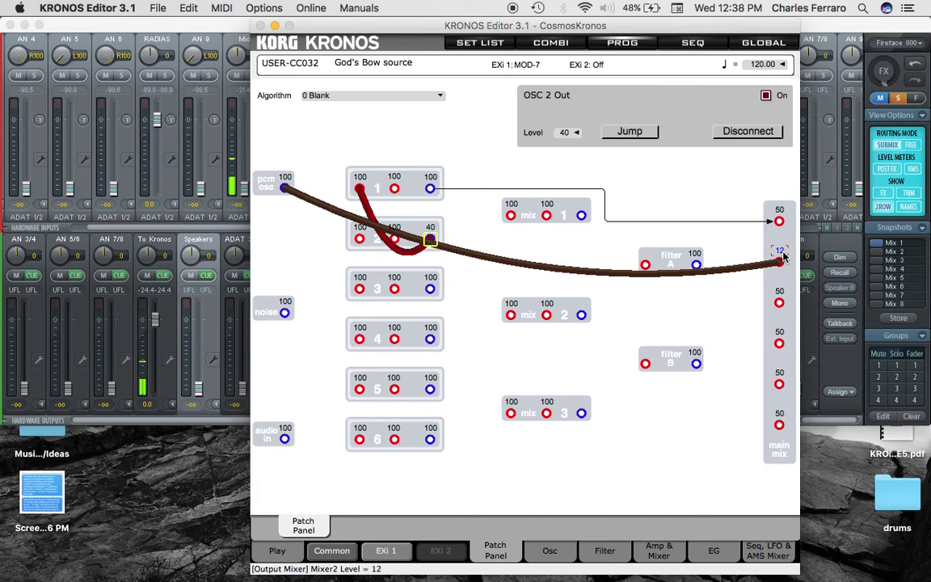
{"action": "scroll", "coordinate": [781, 255], "scroll_direction": "up", "scroll_amount": 7}
{"action": "scroll", "coordinate": [779, 256], "scroll_direction": "down", "scroll_amount": 3}
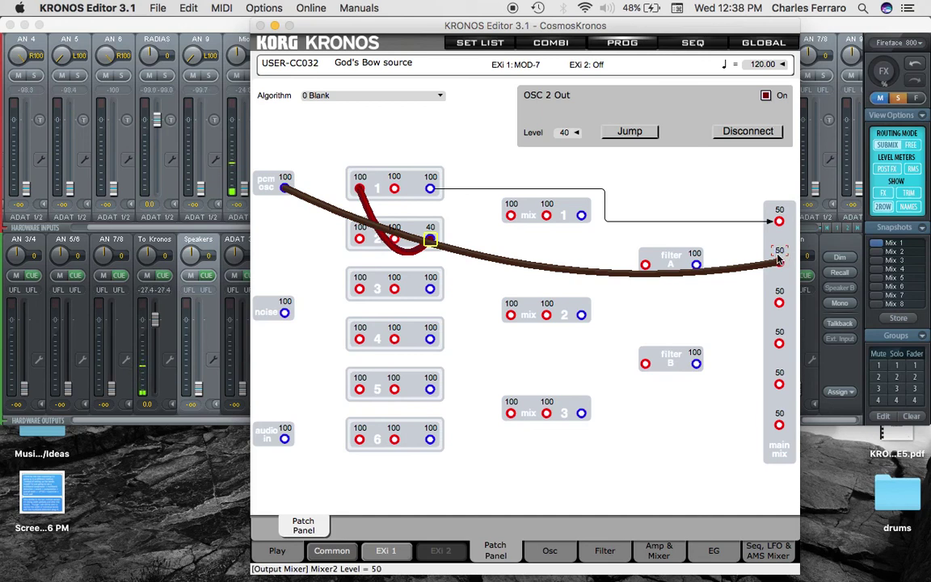